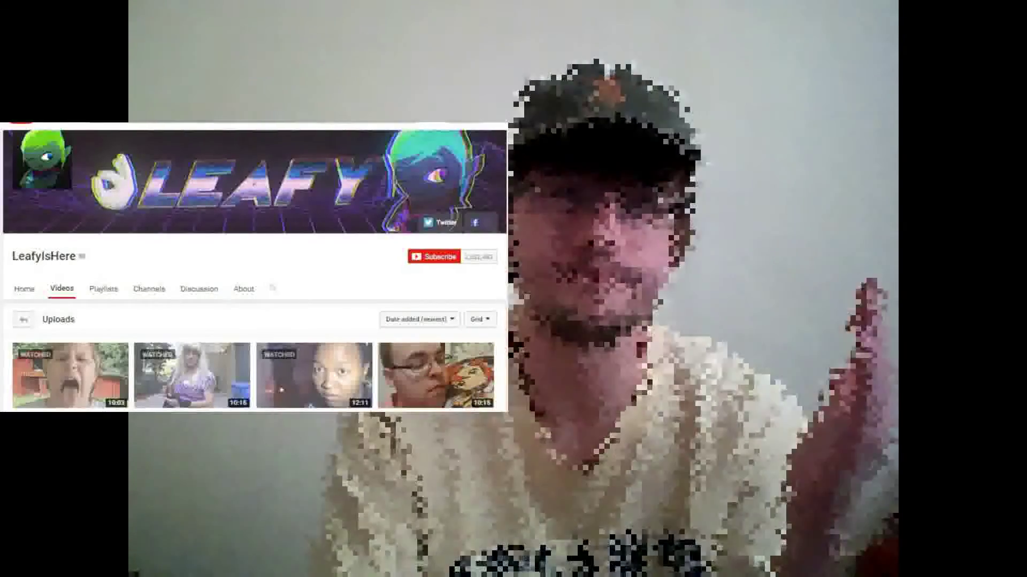
pyautogui.scroll(-5, 254, 321)
pyautogui.scroll(-5, 253, 321)
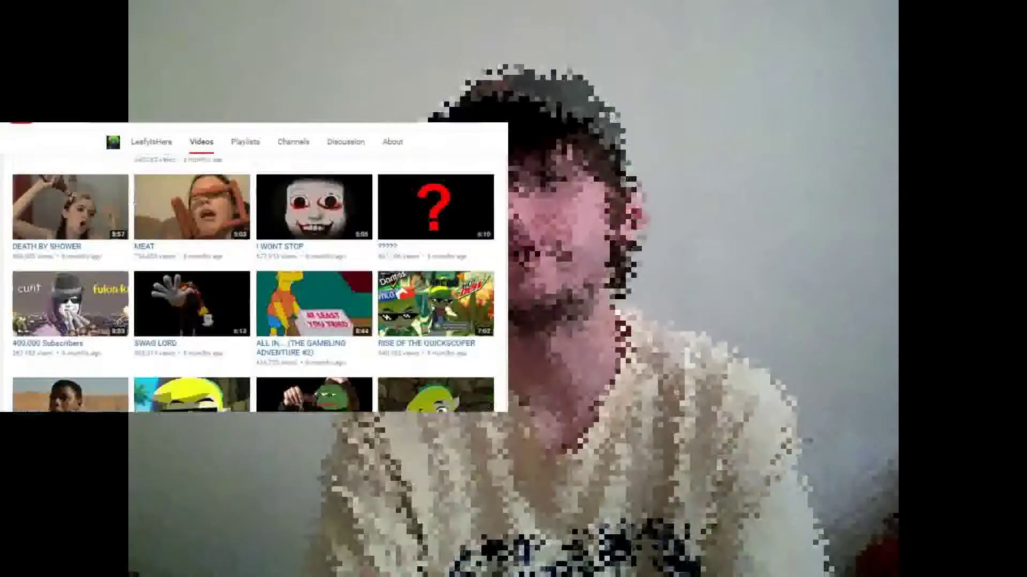
pyautogui.scroll(-5, 253, 281)
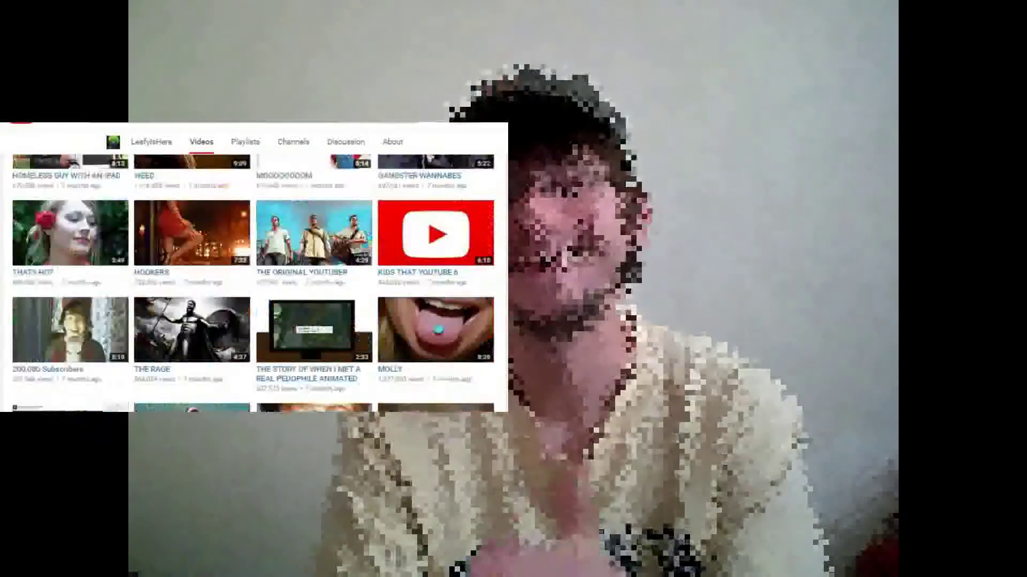
pyautogui.scroll(-5, 254, 281)
pyautogui.scroll(-5, 253, 281)
pyautogui.scroll(-5, 253, 281)
pyautogui.scroll(-5, 253, 281)
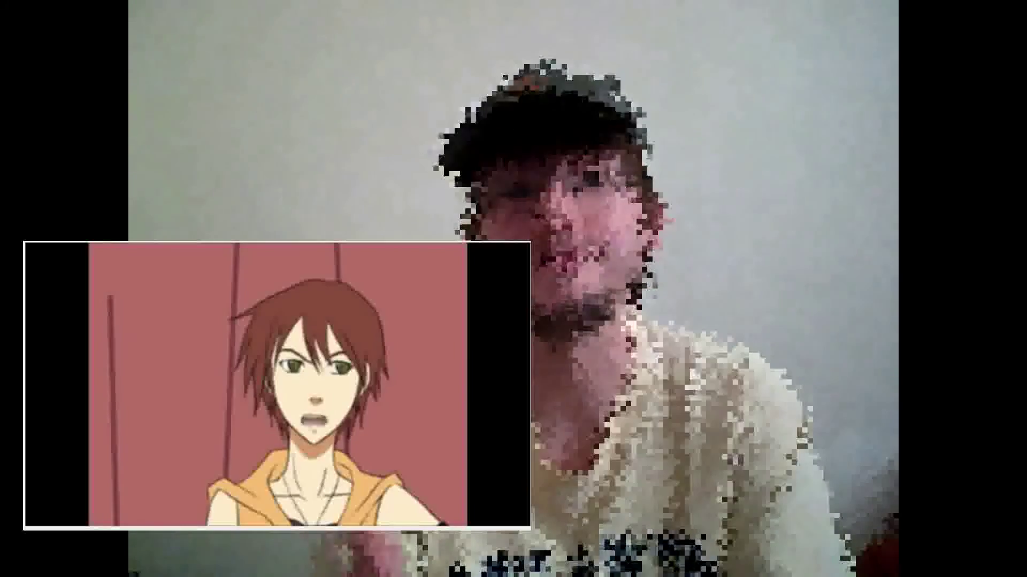
pyautogui.click(47, 513)
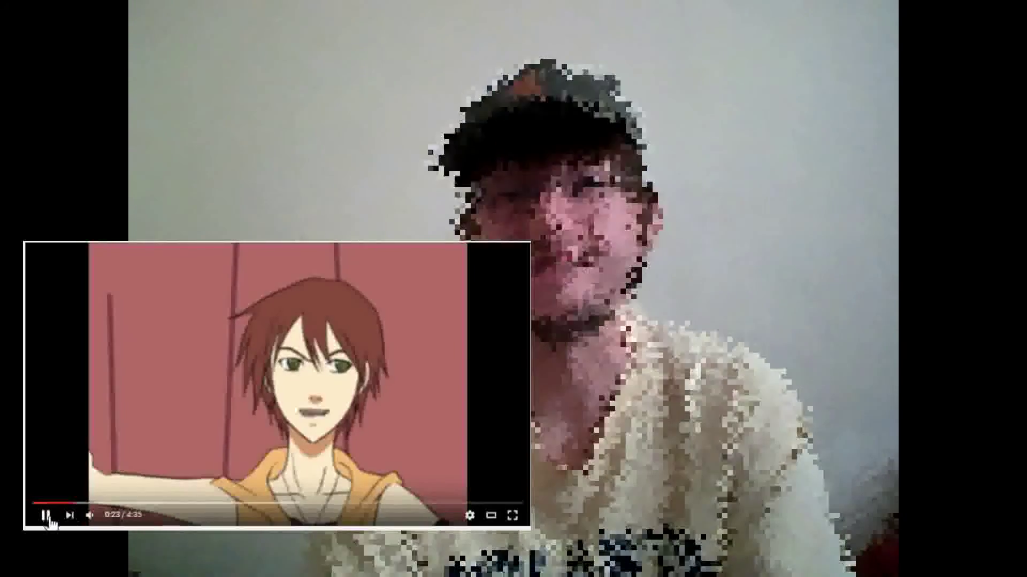